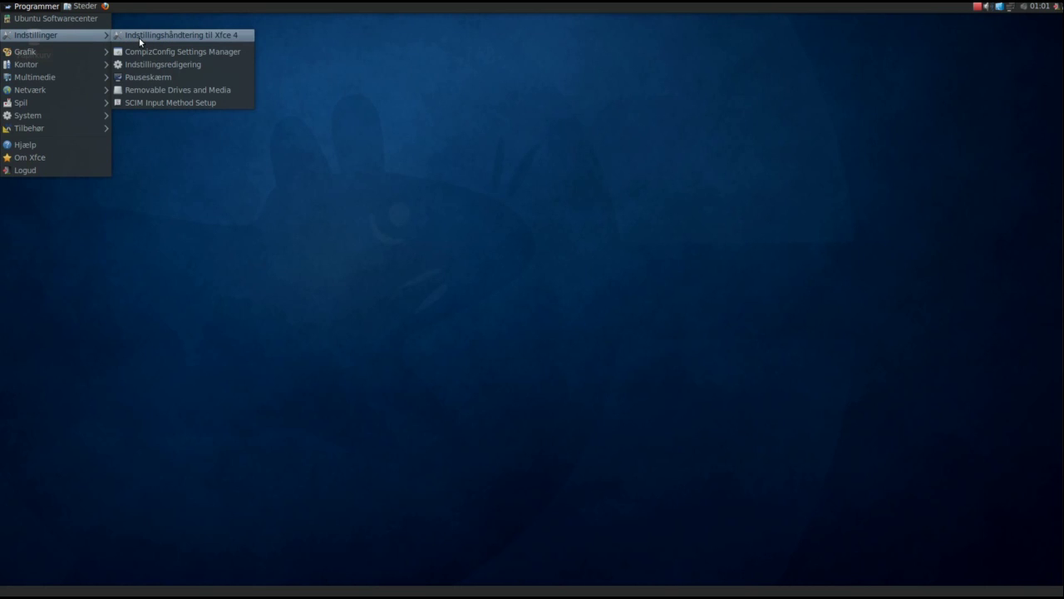
Centre the Indstillinger window, then compare the Panel 2 and Panel 1 settings in the Panel dialog
{"action": "left_click", "coordinate": [139, 37]}
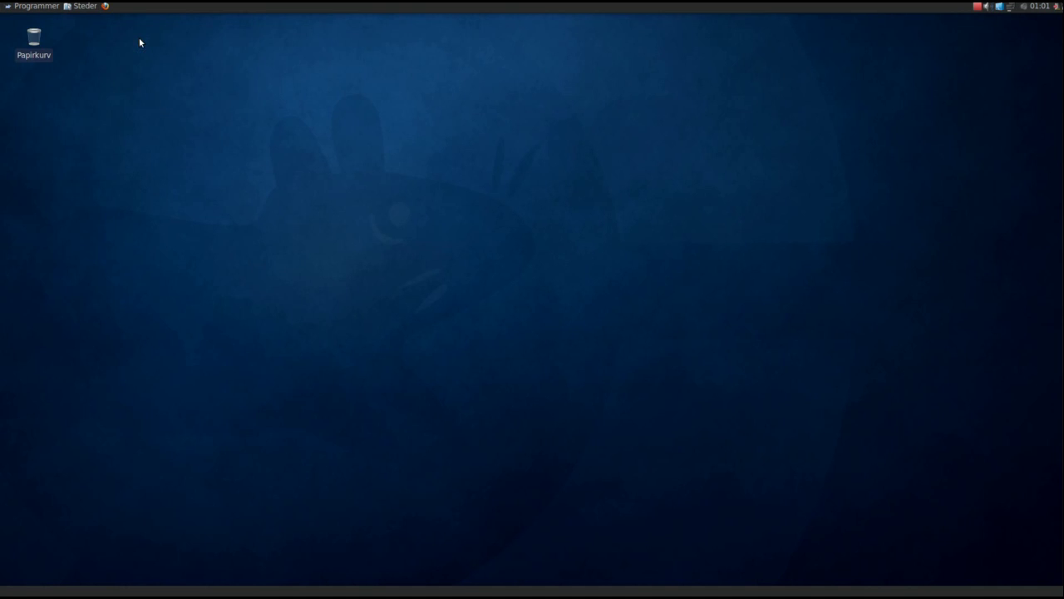
{"action": "left_click_drag", "start_coordinate": [203, 24], "coordinate": [457, 108]}
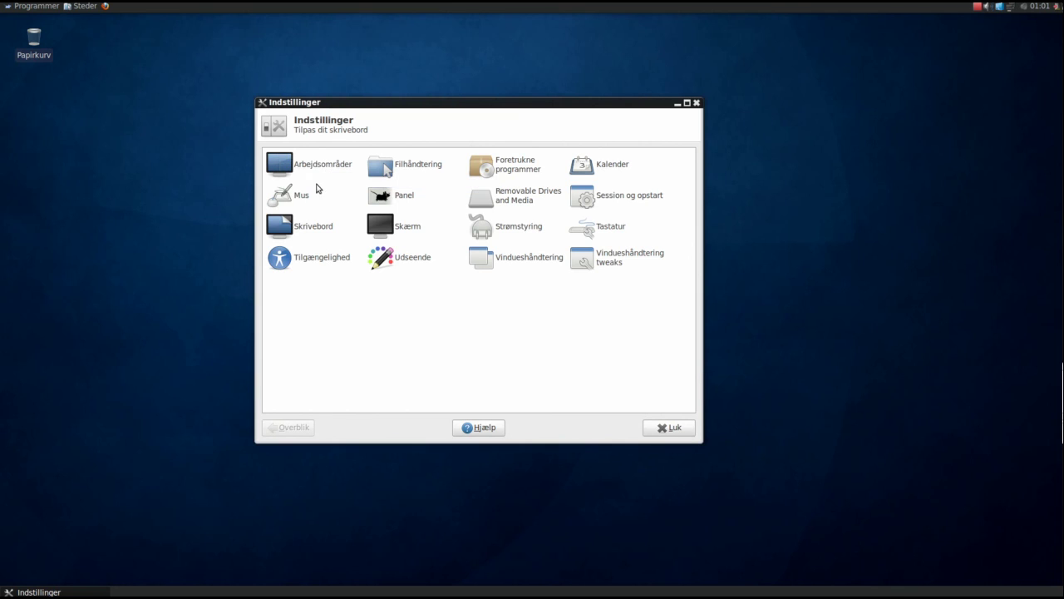
{"action": "left_click", "coordinate": [405, 198]}
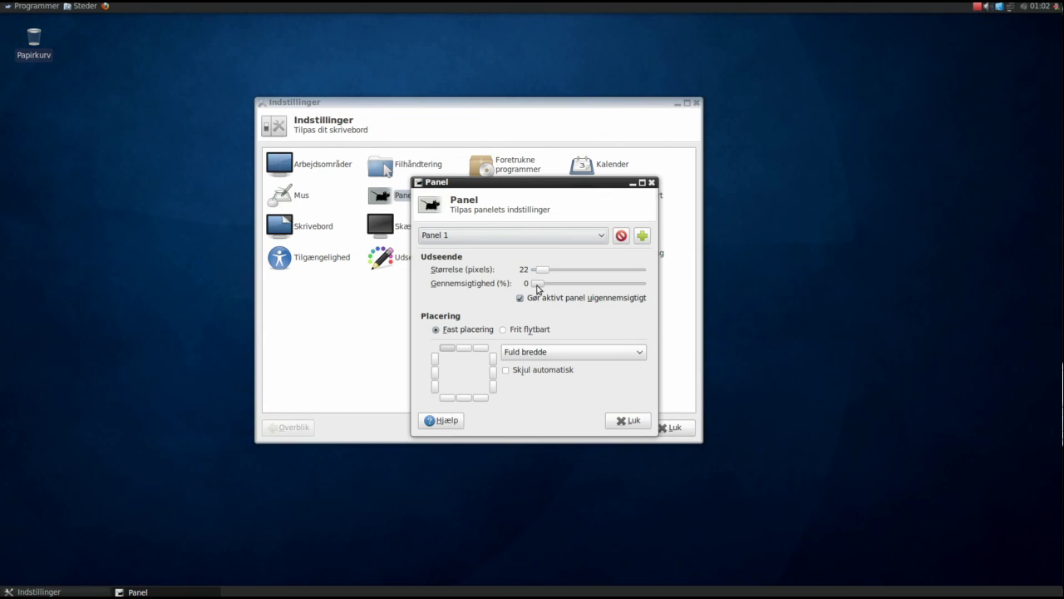
{"action": "left_click", "coordinate": [530, 237]}
{"action": "left_click", "coordinate": [527, 253]}
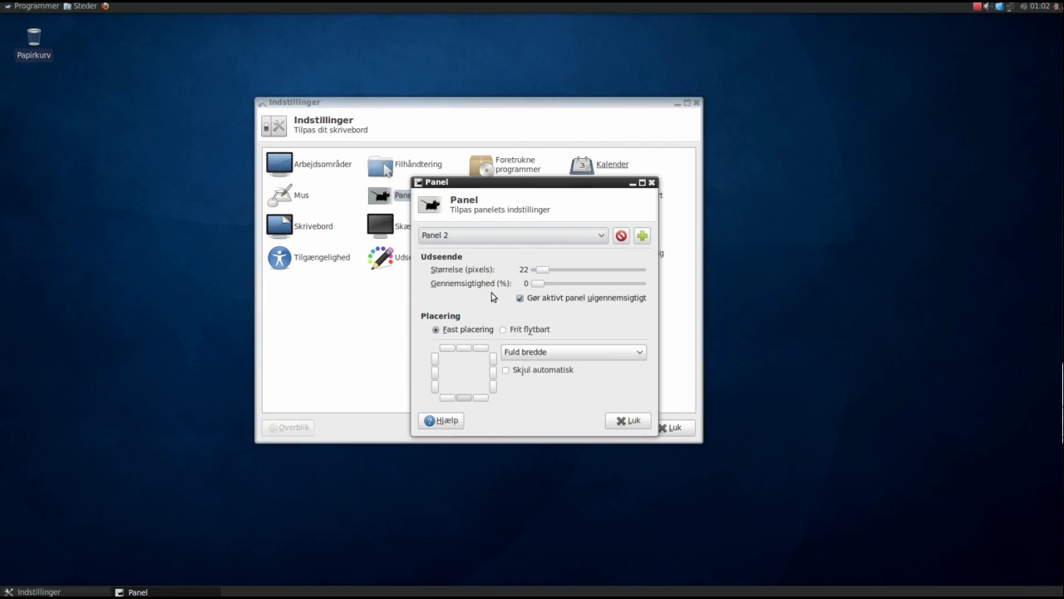
{"action": "left_click", "coordinate": [478, 240]}
{"action": "left_click", "coordinate": [477, 235]}
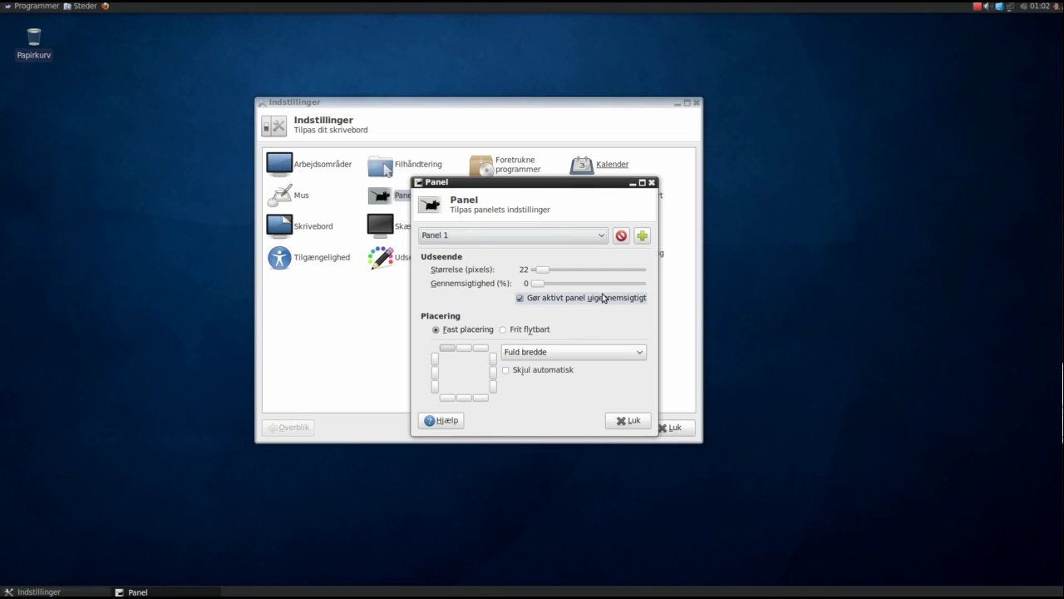
{"action": "left_click", "coordinate": [652, 183]}
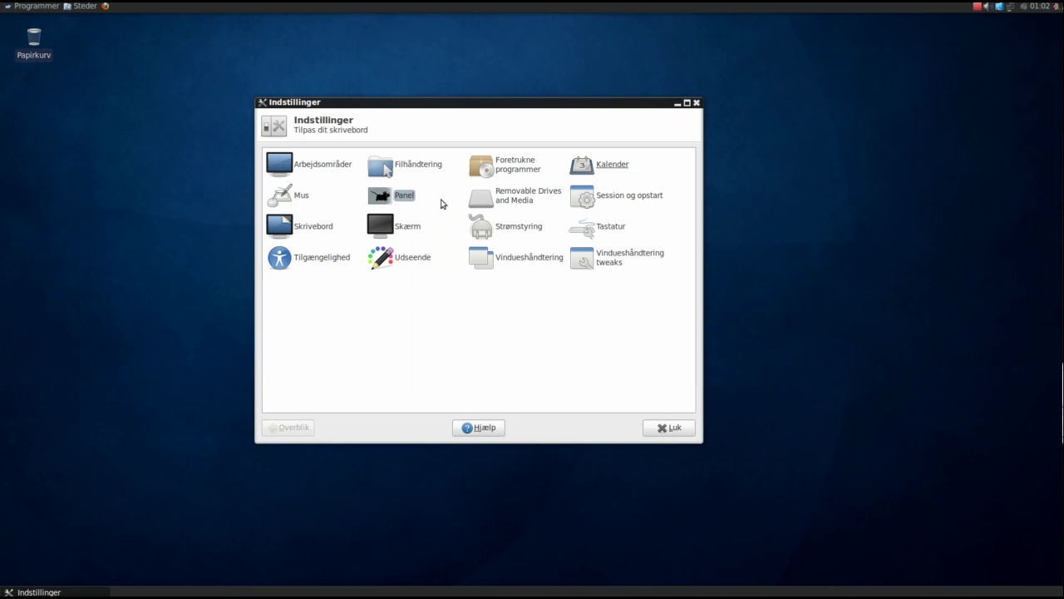
{"action": "left_click", "coordinate": [415, 260]}
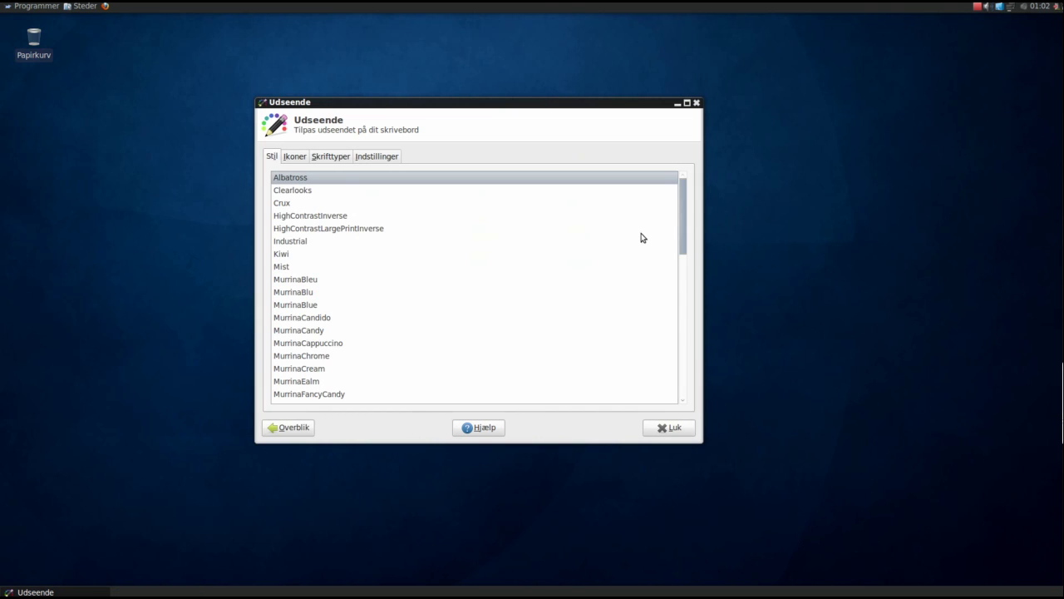
{"action": "mouse_move", "coordinate": [682, 248]}
{"action": "left_mouse_down"}
{"action": "mouse_move", "coordinate": [681, 394]}
{"action": "mouse_move", "coordinate": [684, 241]}
{"action": "left_mouse_up"}
{"action": "left_click", "coordinate": [302, 155]}
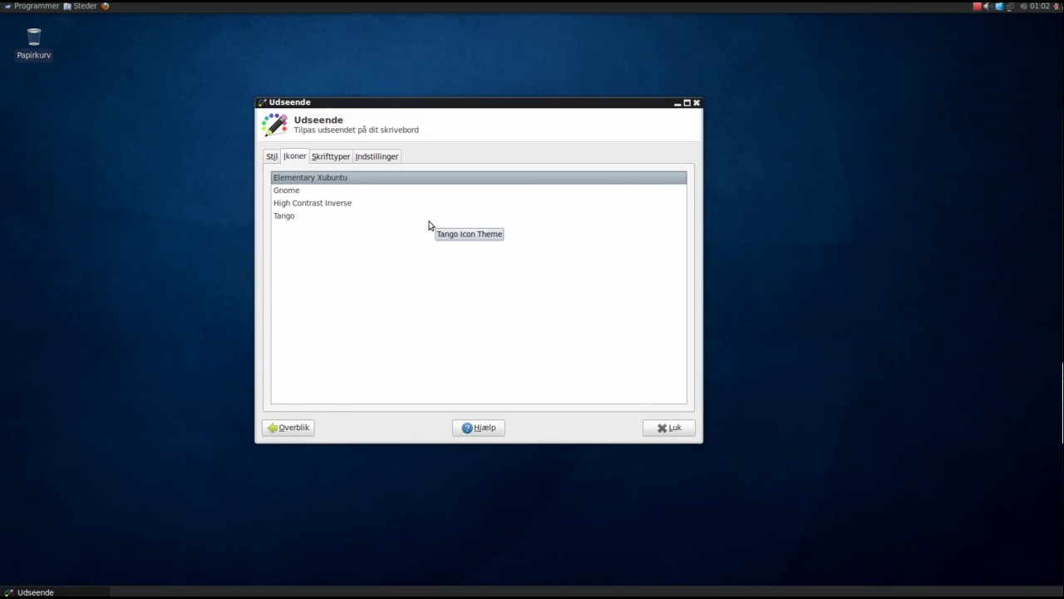
{"action": "left_click", "coordinate": [324, 161]}
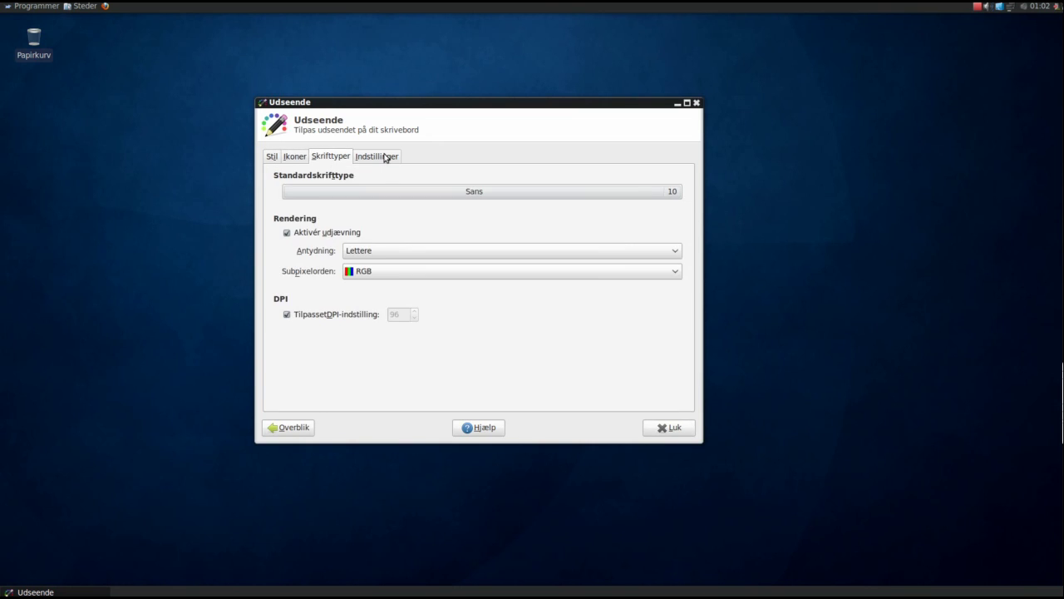
{"action": "left_click", "coordinate": [384, 159]}
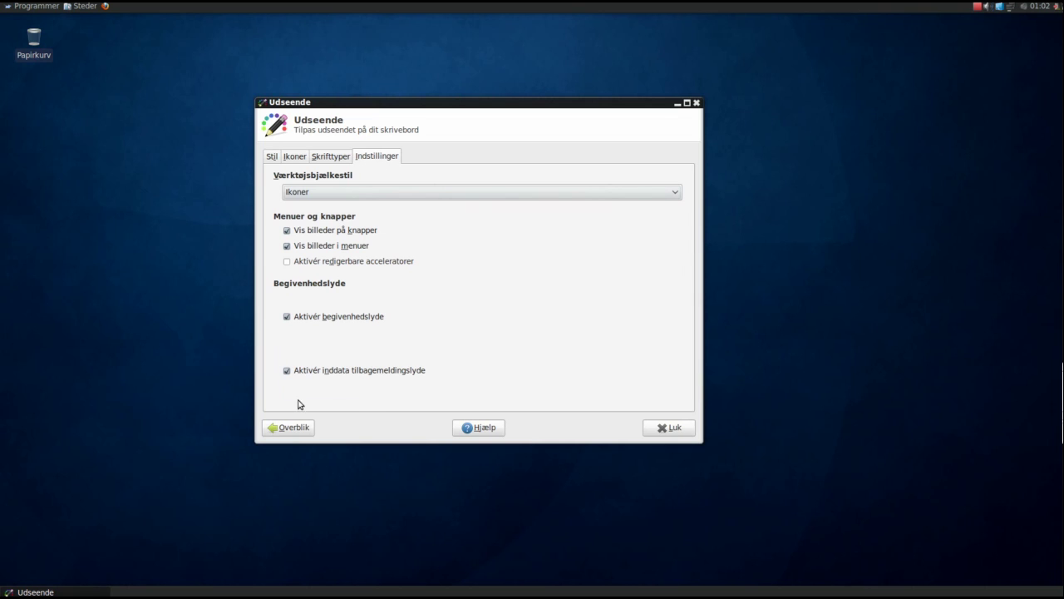
{"action": "left_click", "coordinate": [298, 428]}
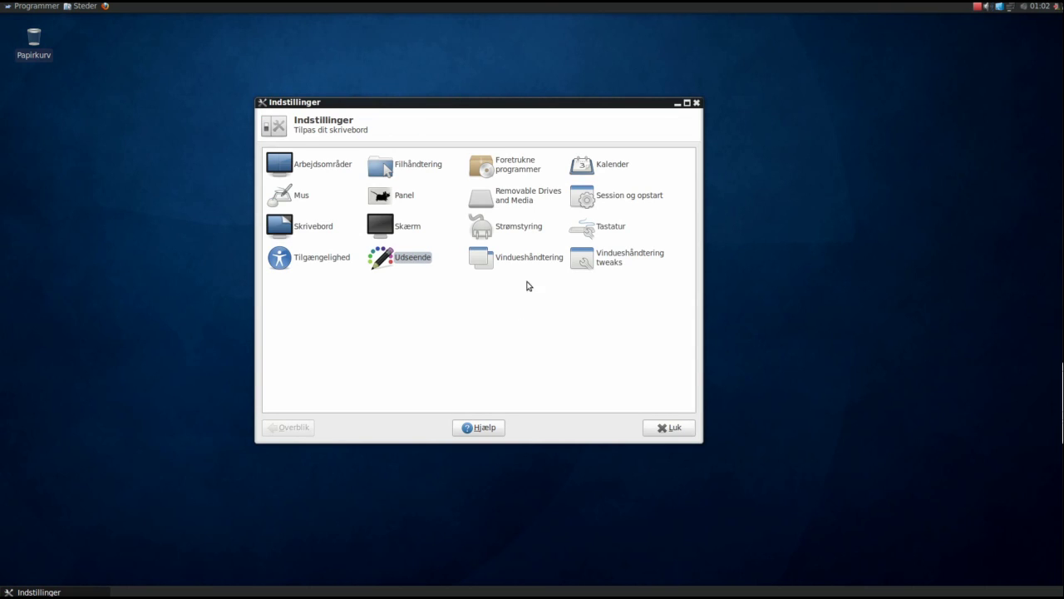
Check the Skærm and Vindueshåndtering tweaks pages, then close the settings manager
{"action": "left_click", "coordinate": [403, 229]}
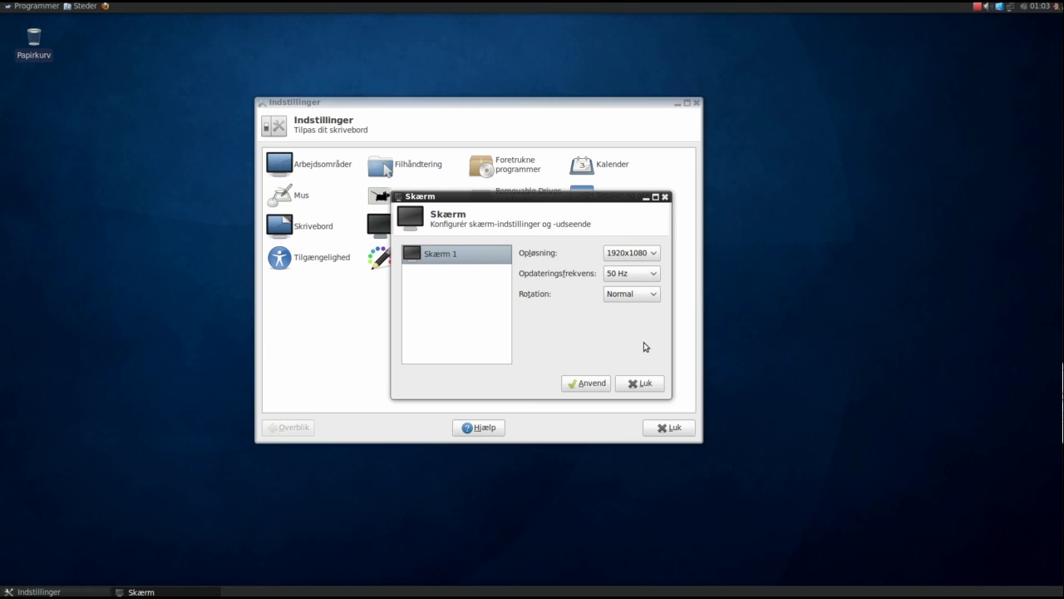
{"action": "left_click", "coordinate": [644, 384]}
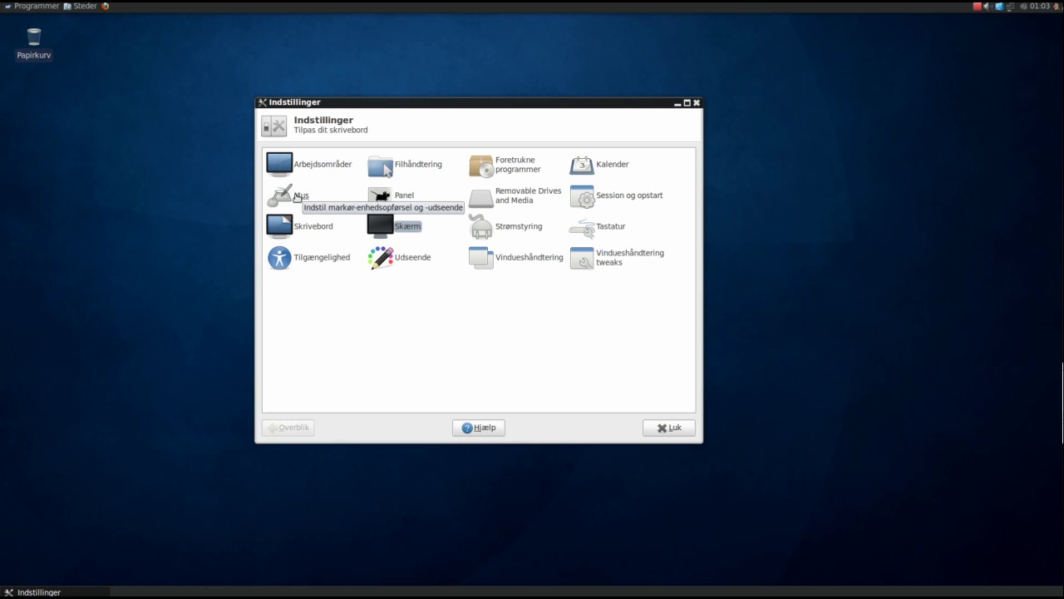
{"action": "left_click", "coordinate": [619, 259]}
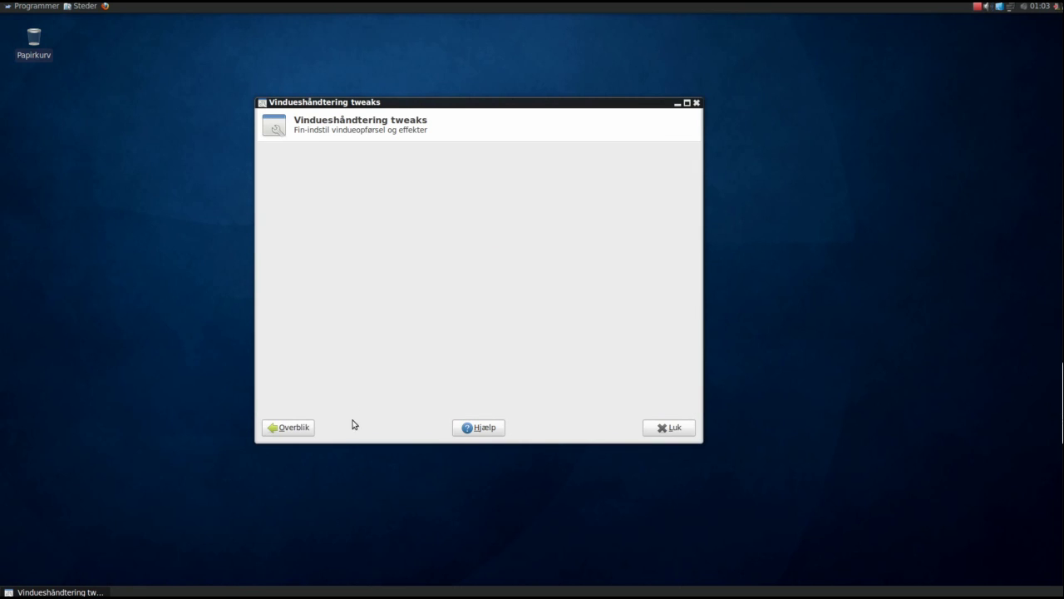
{"action": "left_click", "coordinate": [296, 428]}
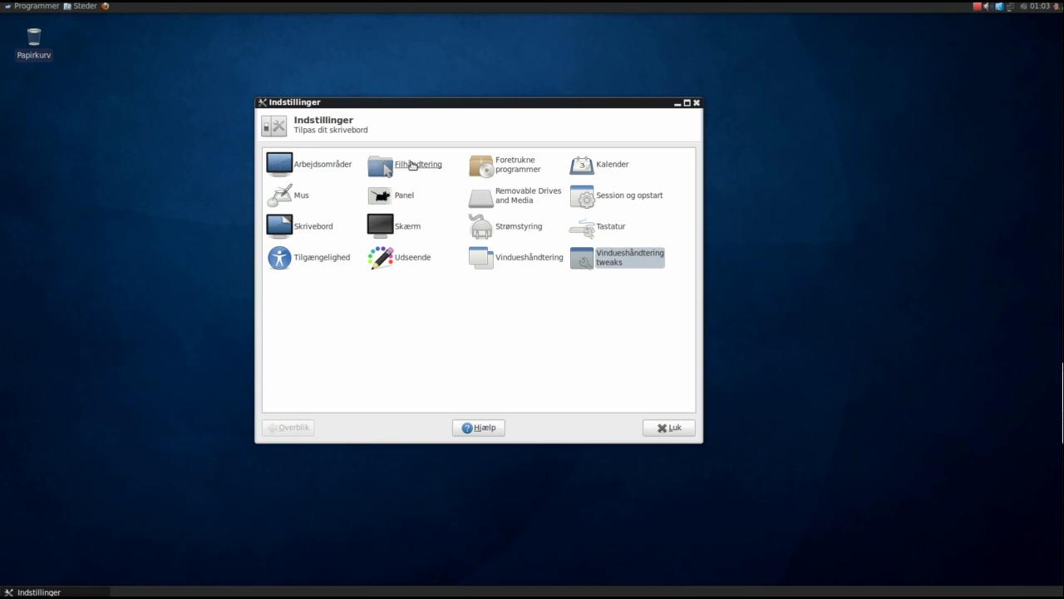
{"action": "left_click", "coordinate": [676, 429]}
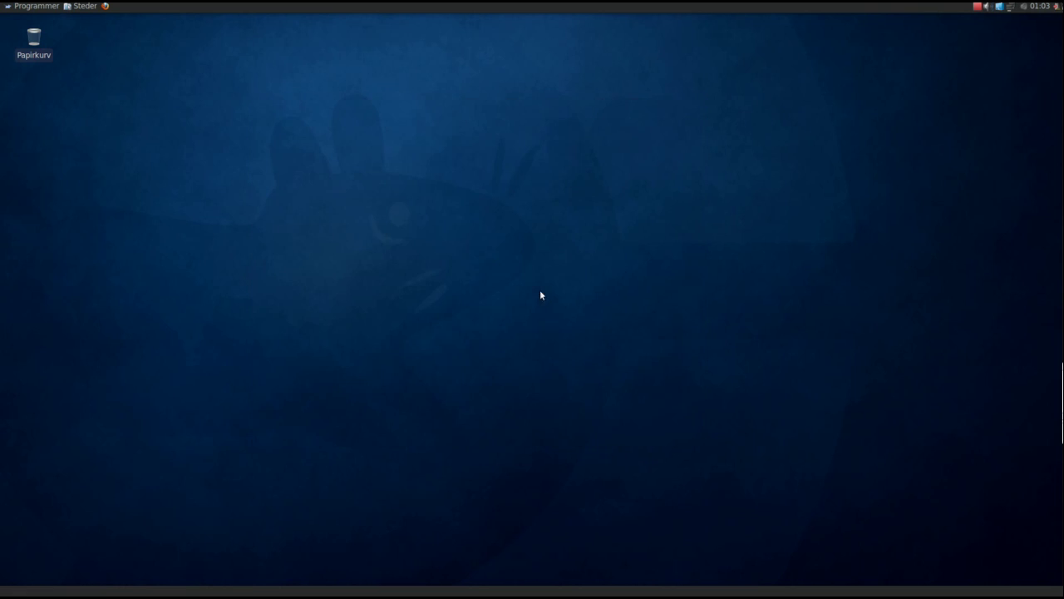
{"action": "left_click", "coordinate": [36, 6]}
{"action": "mouse_move", "coordinate": [38, 43]}
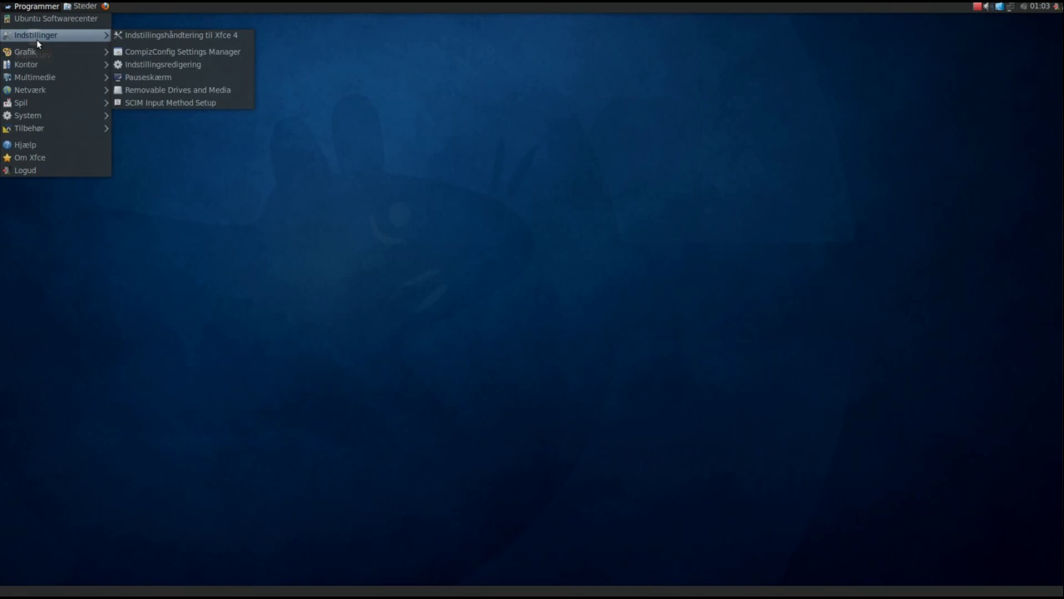
{"action": "left_click", "coordinate": [189, 69]}
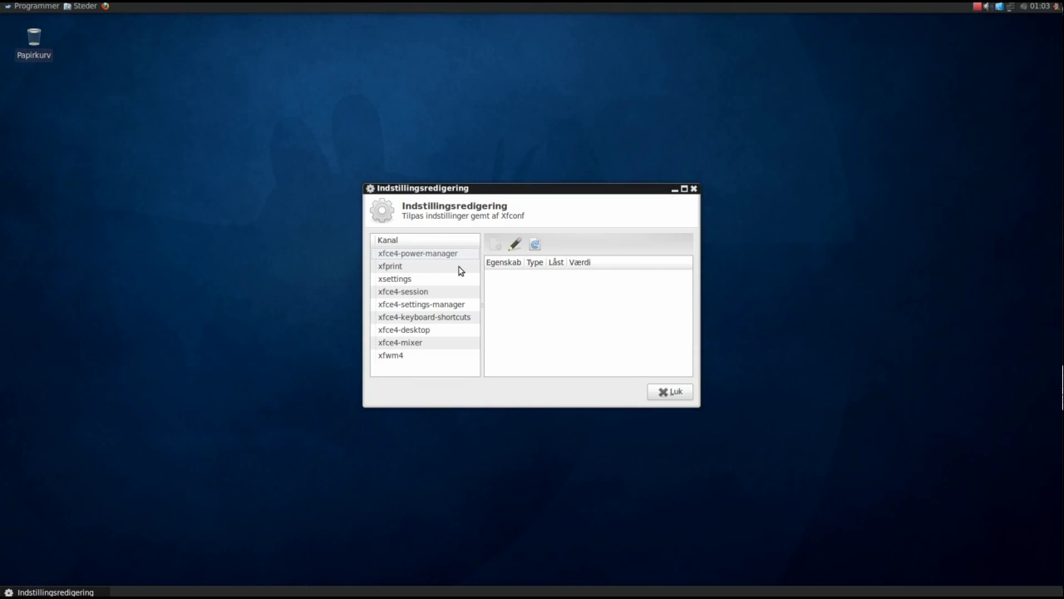
{"action": "left_click", "coordinate": [407, 281]}
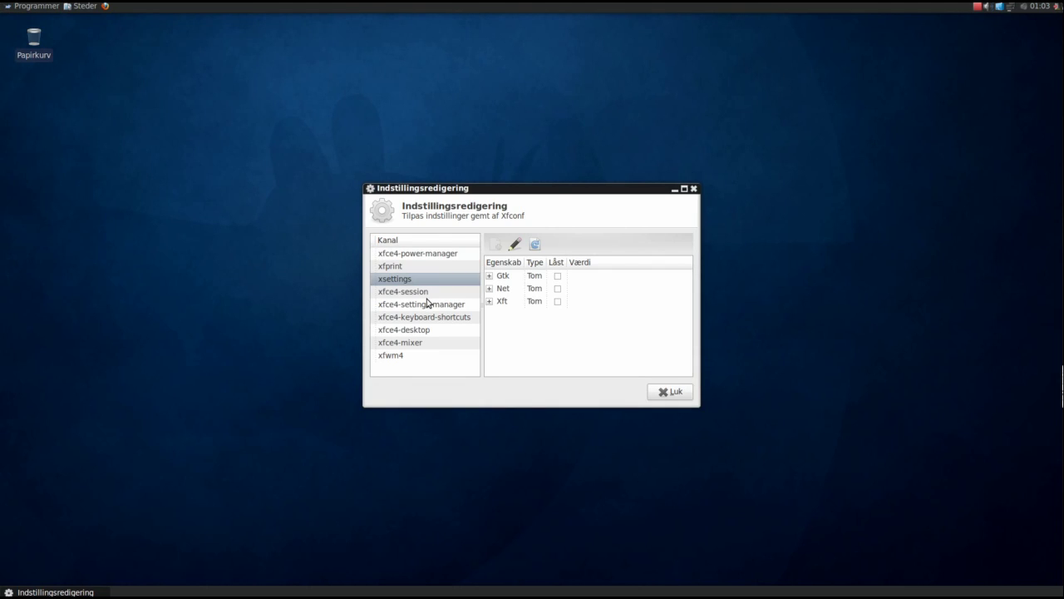
{"action": "left_click", "coordinate": [428, 292]}
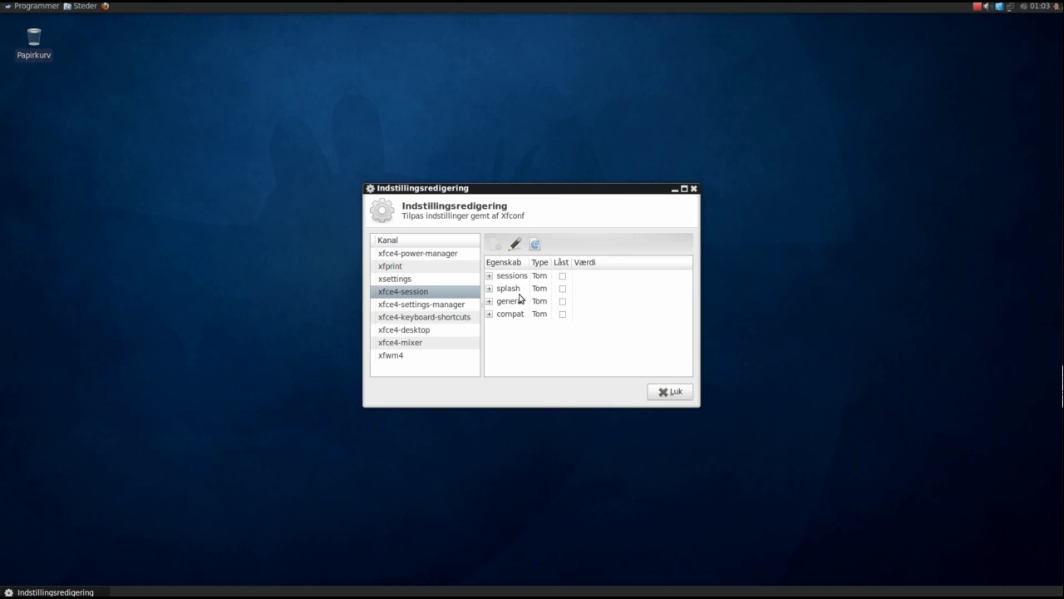
{"action": "left_click", "coordinate": [416, 332]}
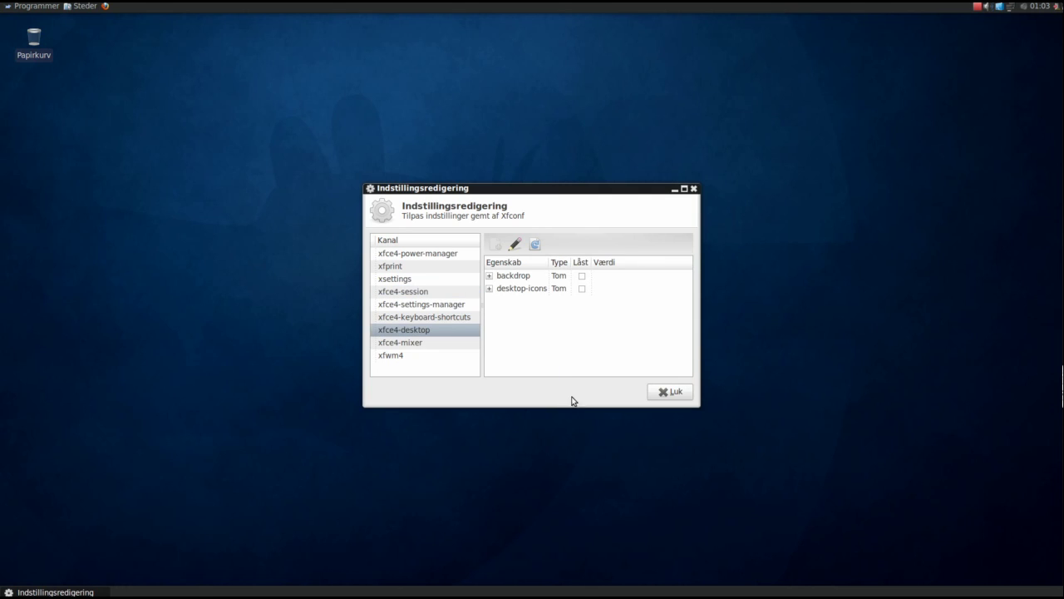
{"action": "left_click", "coordinate": [674, 393]}
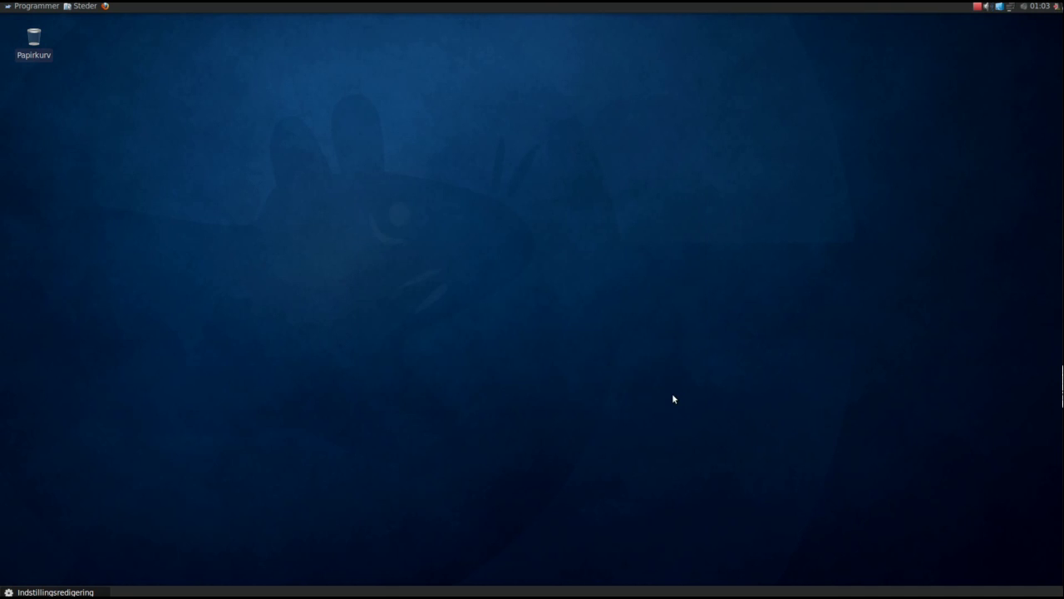
Open Skrivebordsindstillinger… from the desktop's right-click menu
{"action": "right_click", "coordinate": [396, 136]}
{"action": "mouse_move", "coordinate": [463, 286]}
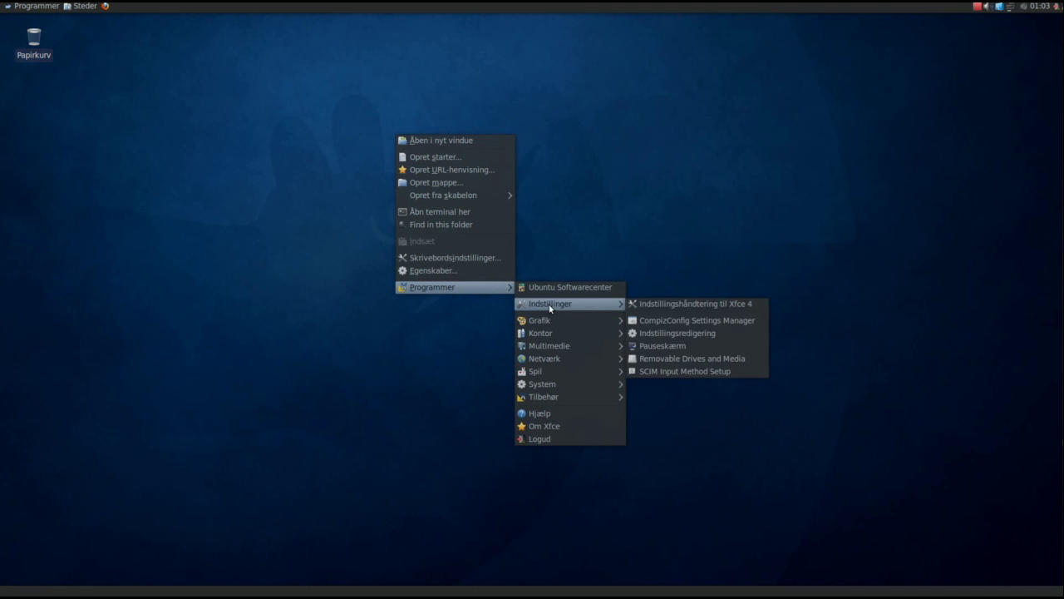
{"action": "mouse_move", "coordinate": [549, 321]}
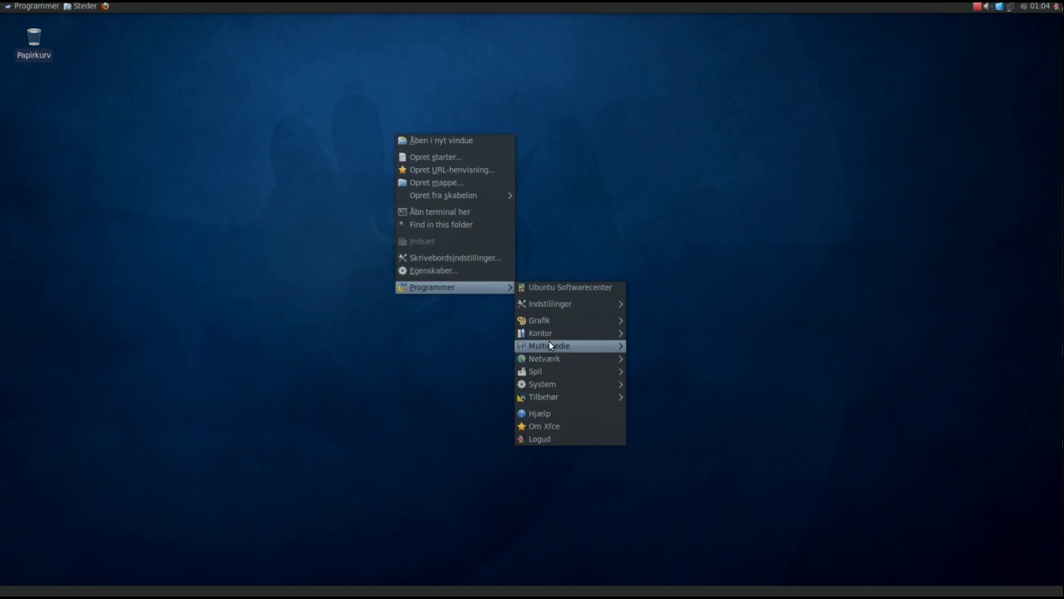
{"action": "mouse_move", "coordinate": [550, 347]}
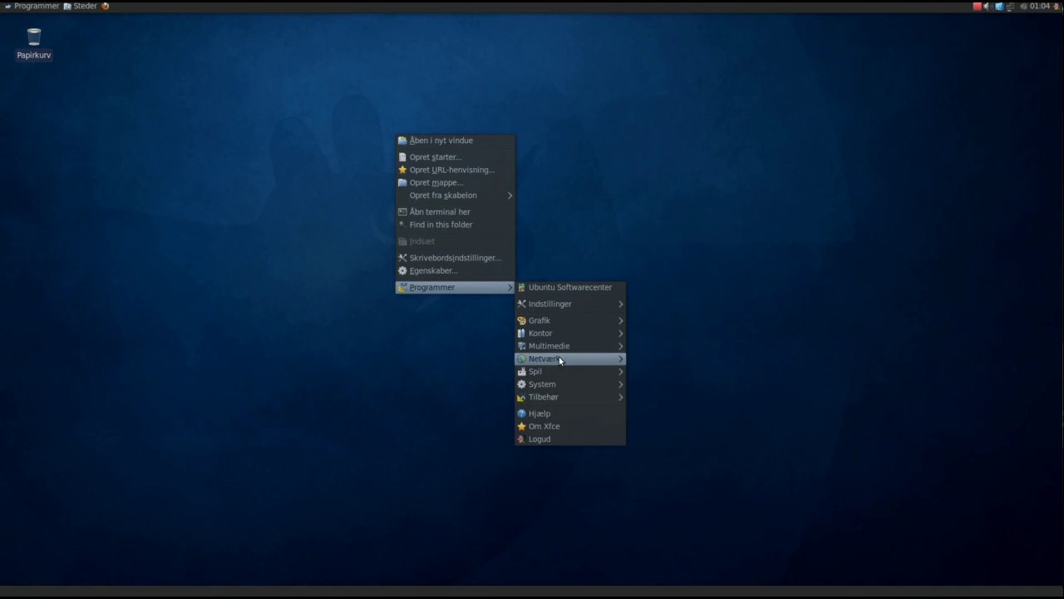
{"action": "left_click", "coordinate": [467, 259]}
Enlarge the Skrivebord dialog and move it up and to the left
{"action": "left_click_drag", "start_coordinate": [681, 423], "coordinate": [1011, 539]}
{"action": "left_click_drag", "start_coordinate": [710, 173], "coordinate": [506, 107]}
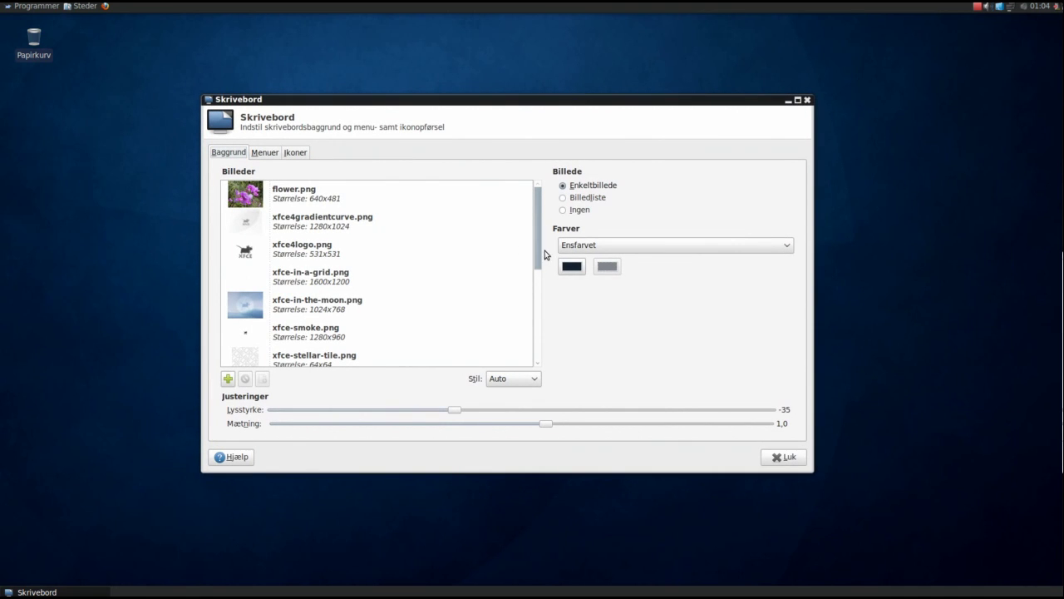
{"action": "left_click_drag", "start_coordinate": [538, 255], "coordinate": [546, 352]}
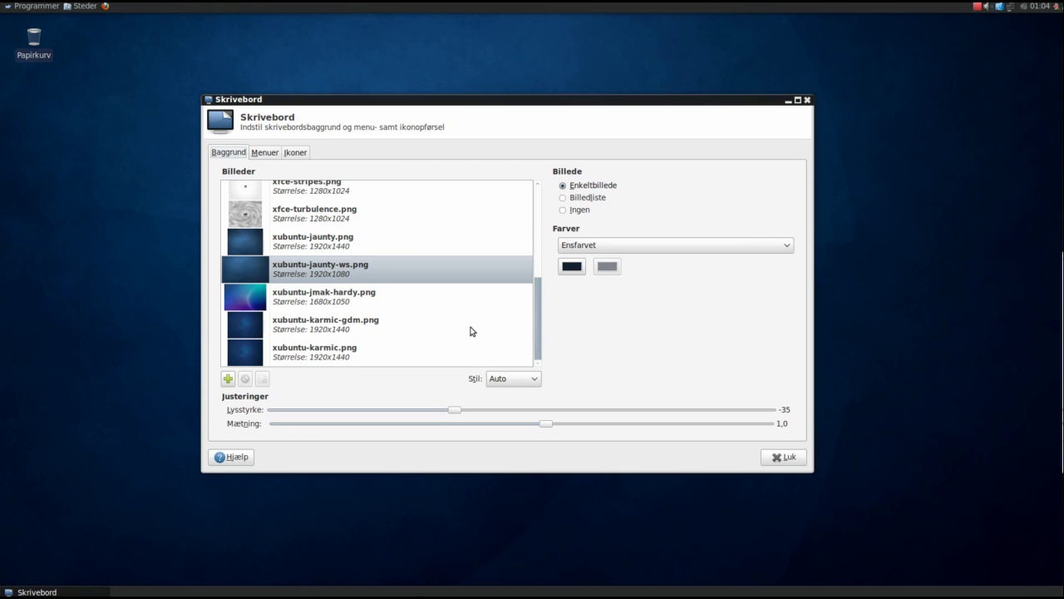
{"action": "left_click_drag", "start_coordinate": [539, 352], "coordinate": [534, 251]}
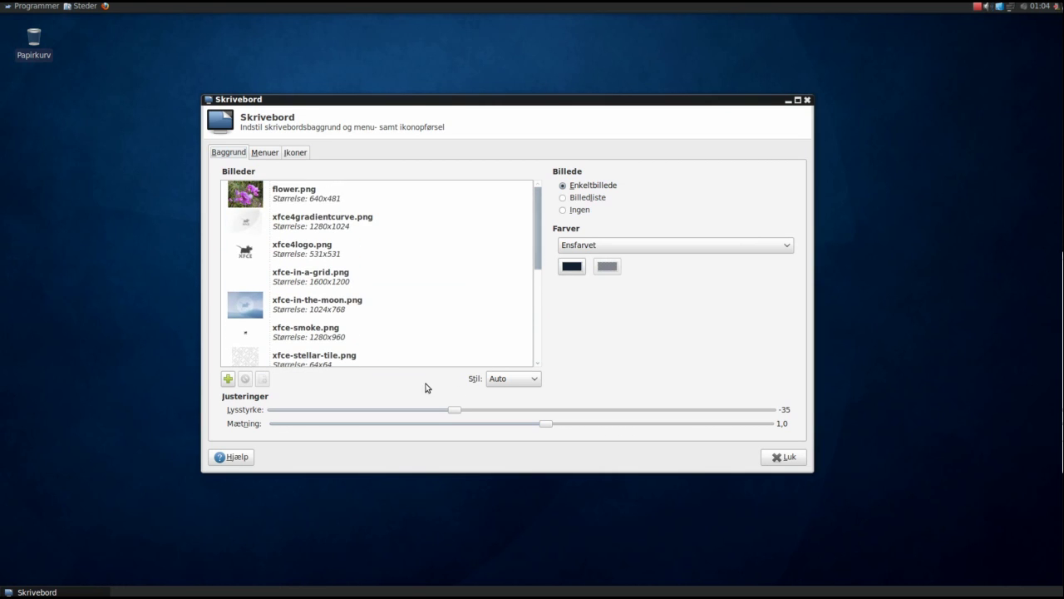
Keep the wallpaper style on Auto, set Lysstyrke to -8, and view the Menuer tab
{"action": "left_click", "coordinate": [499, 383]}
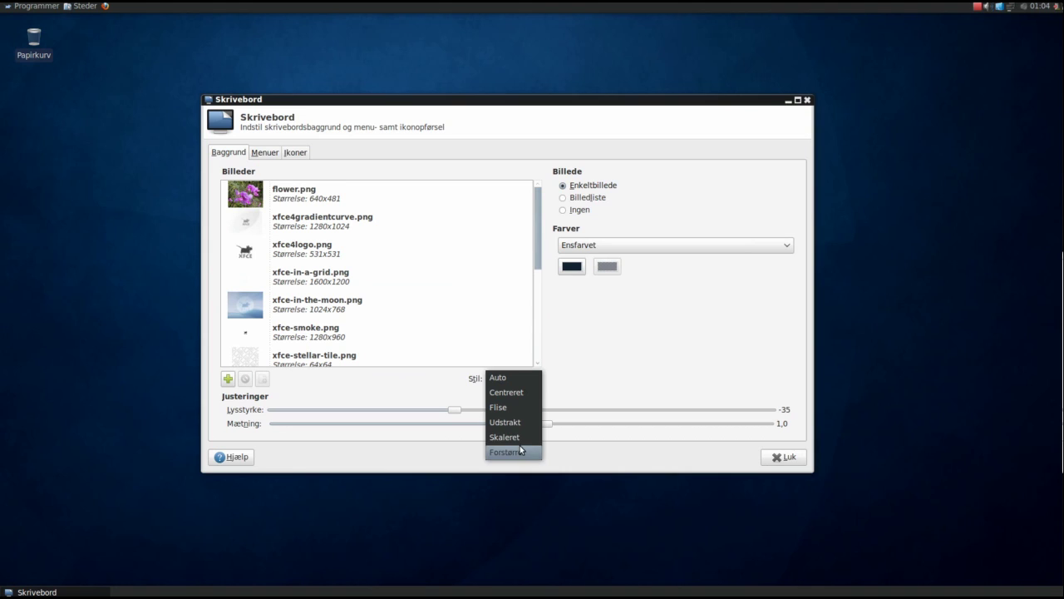
{"action": "left_click", "coordinate": [496, 381]}
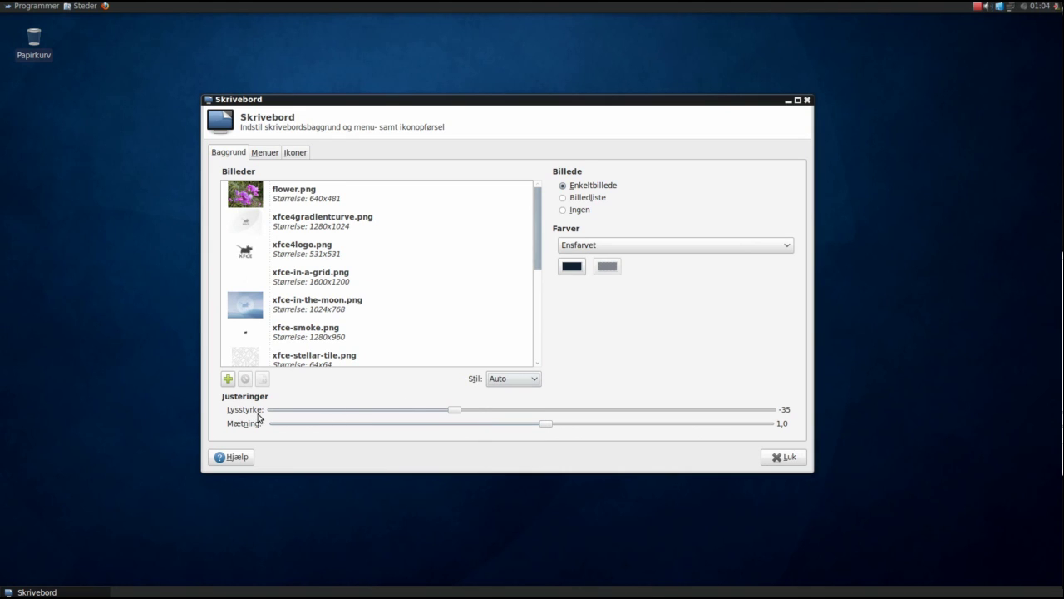
{"action": "left_click_drag", "start_coordinate": [454, 412], "coordinate": [586, 414]}
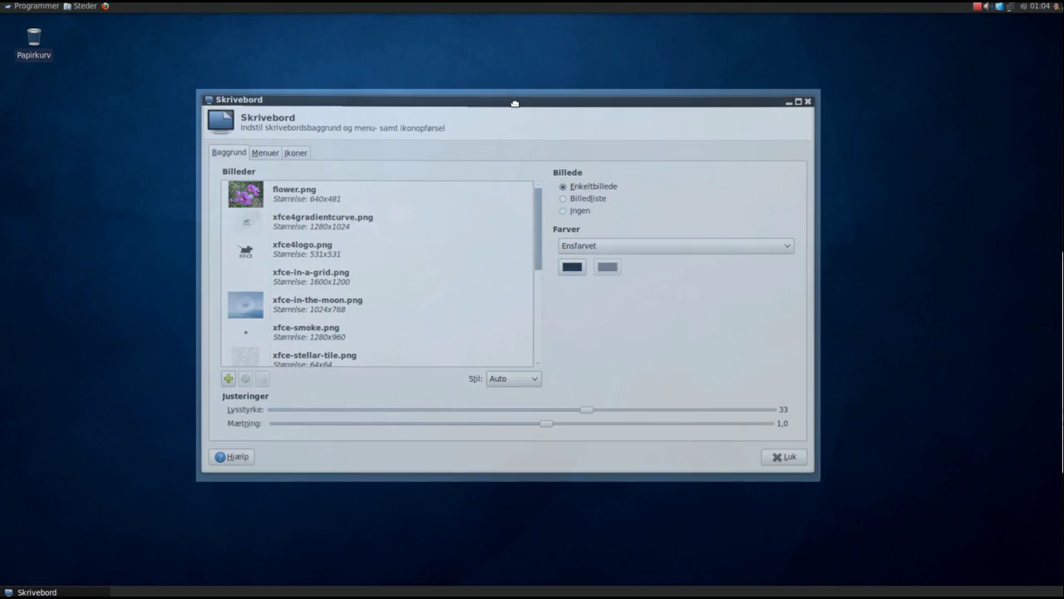
{"action": "mouse_move", "coordinate": [516, 101]}
{"action": "left_mouse_down"}
{"action": "mouse_move", "coordinate": [551, 532]}
{"action": "mouse_move", "coordinate": [519, 102]}
{"action": "left_mouse_up"}
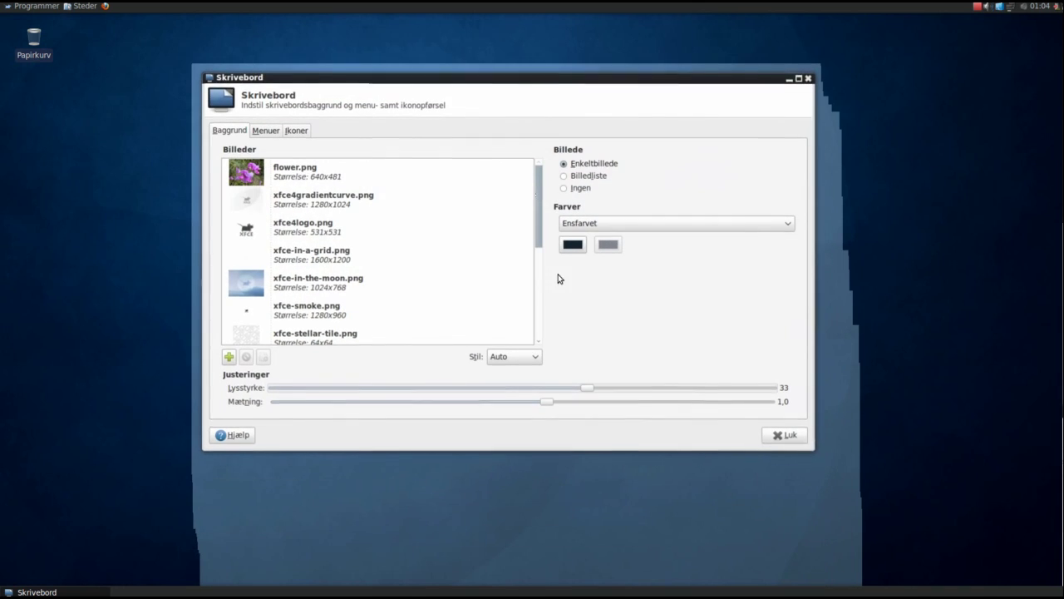
{"action": "left_click_drag", "start_coordinate": [589, 388], "coordinate": [509, 394]}
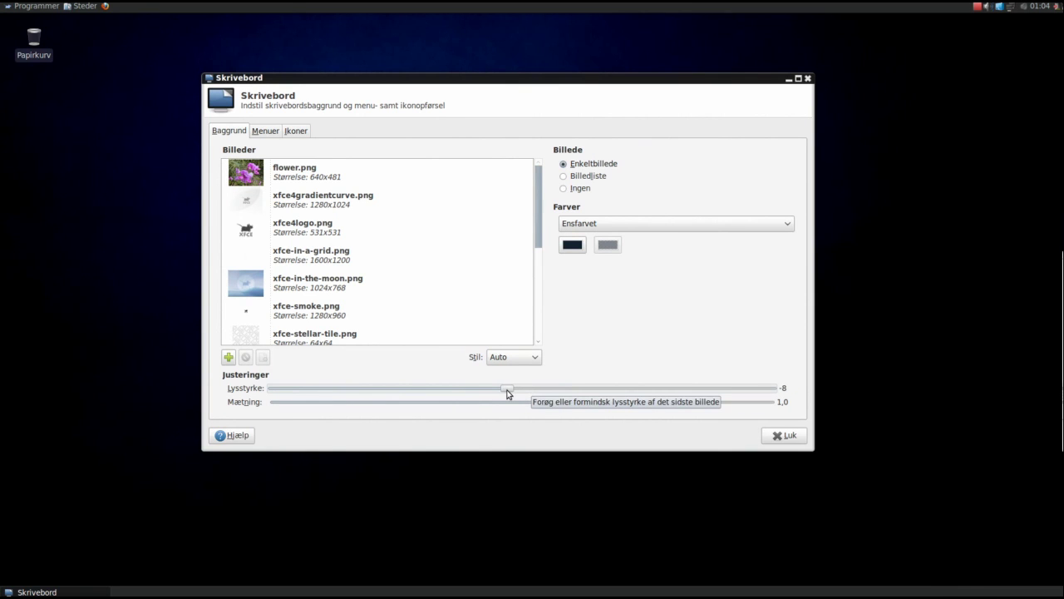
{"action": "left_click", "coordinate": [274, 137]}
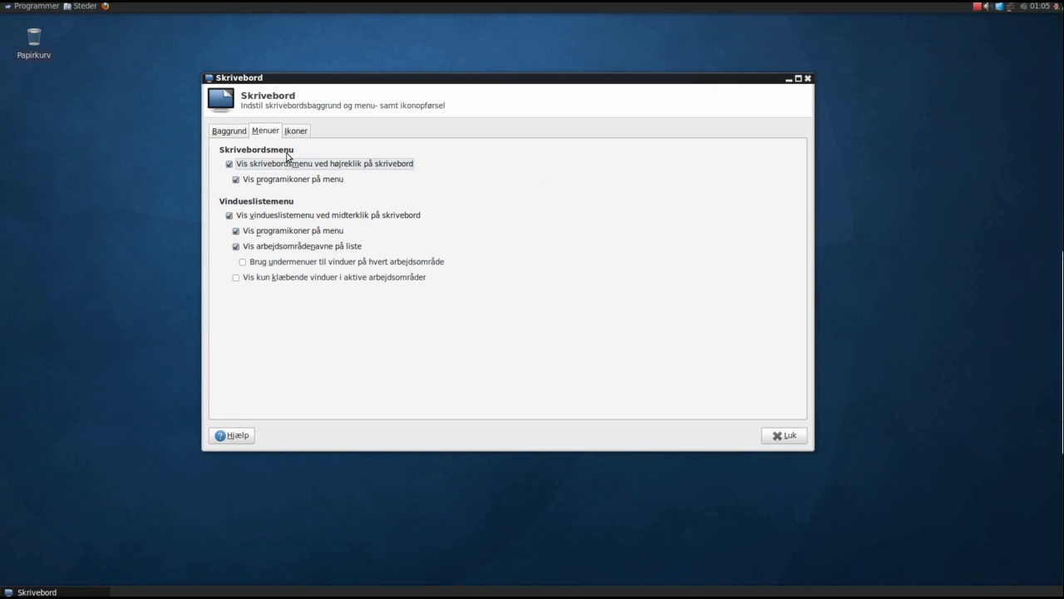
On the Ikoner tab, show and then hide the Filsystem and Hjem desktop icons
{"action": "left_click", "coordinate": [292, 131]}
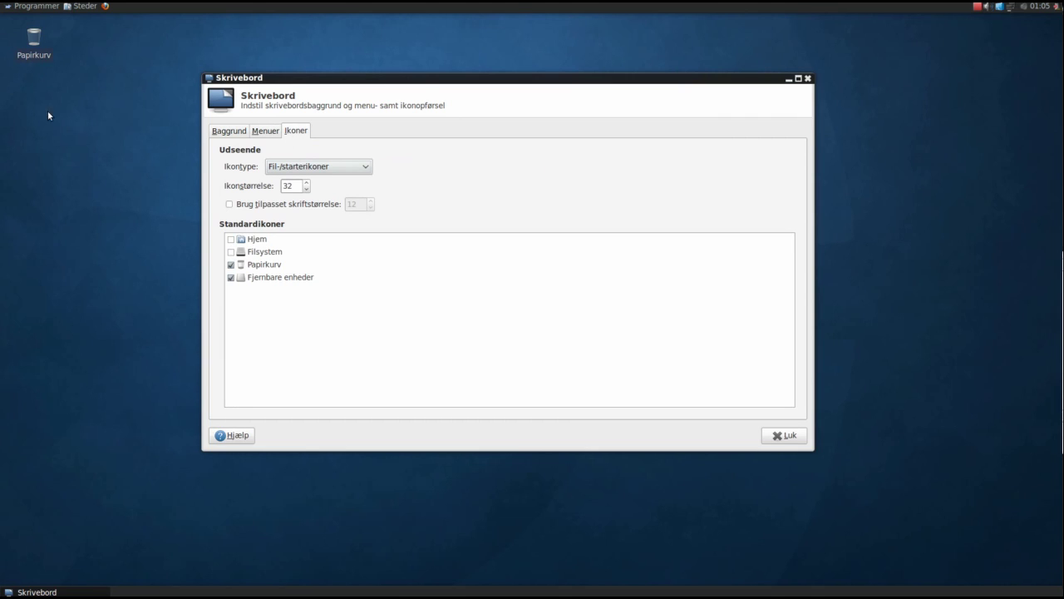
{"action": "left_click", "coordinate": [231, 252]}
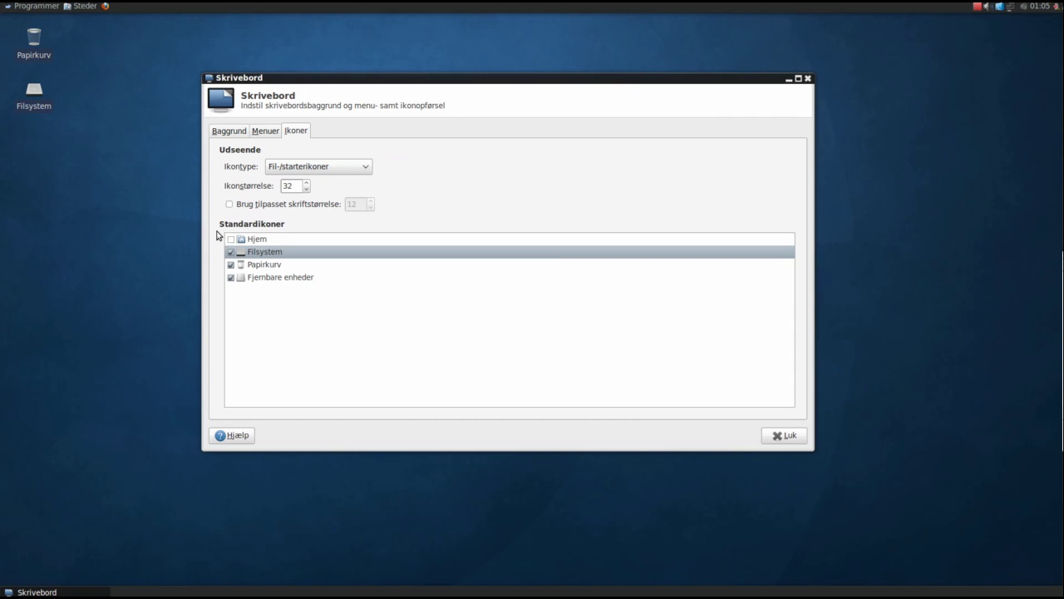
{"action": "left_click", "coordinate": [230, 240]}
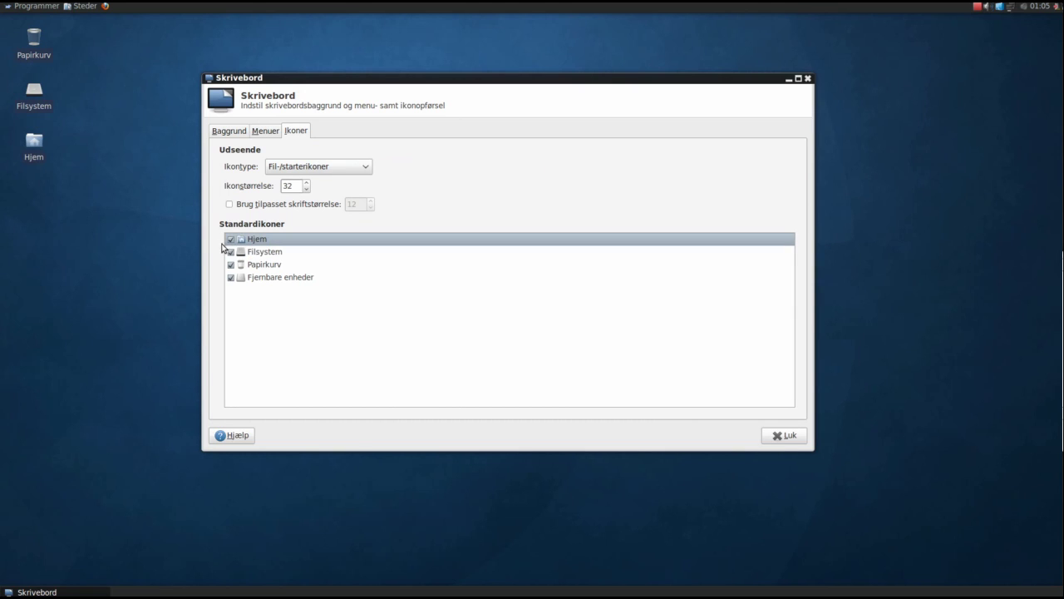
{"action": "left_click", "coordinate": [230, 240]}
{"action": "left_click", "coordinate": [232, 252]}
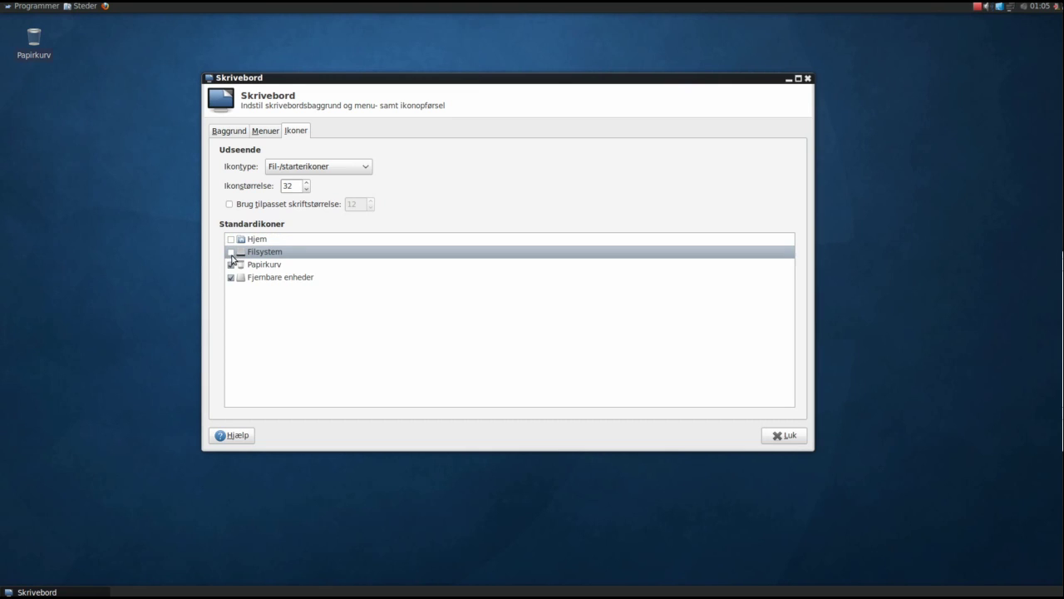
Set Ikonstørrelse to 34 with Fil-/starterikoner as the icon type, then close the desktop settings
{"action": "left_click", "coordinate": [306, 183]}
{"action": "left_click", "coordinate": [306, 183]}
{"action": "left_click", "coordinate": [306, 183]}
{"action": "left_click_drag", "start_coordinate": [306, 183], "coordinate": [306, 184]}
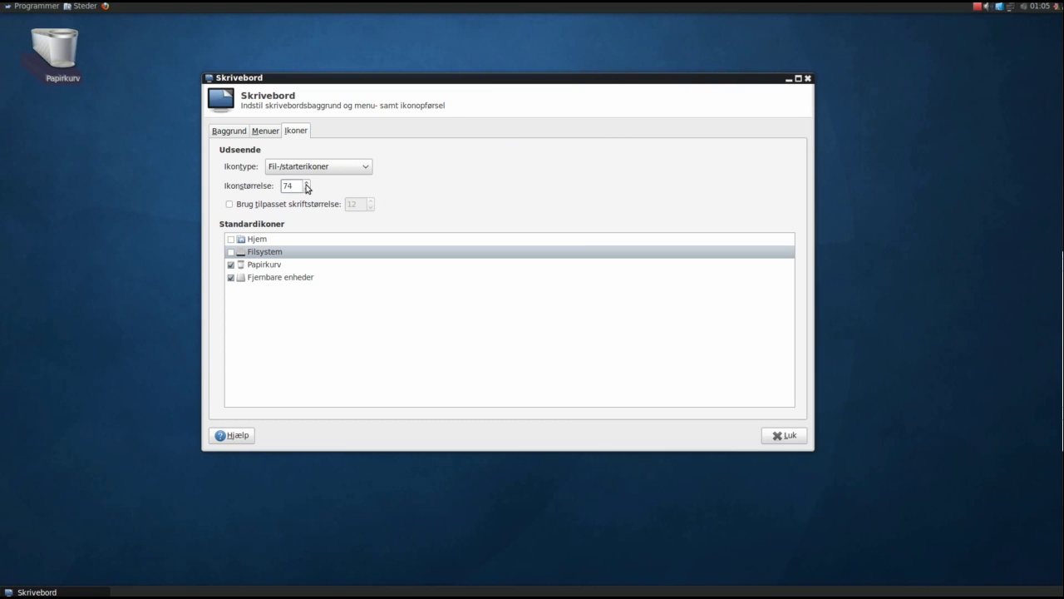
{"action": "left_click_drag", "start_coordinate": [305, 190], "coordinate": [306, 191]}
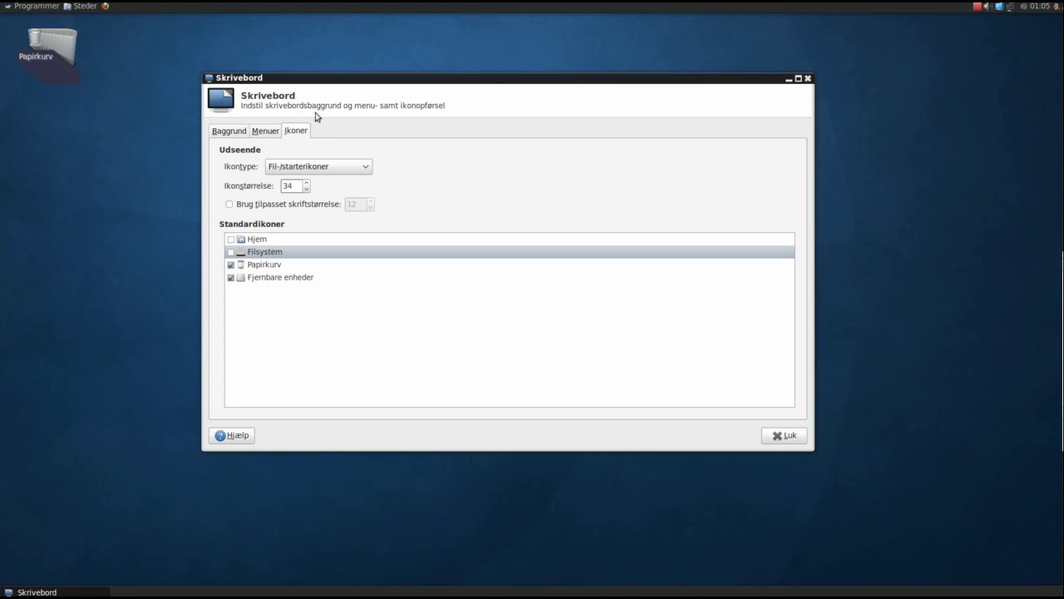
{"action": "left_click", "coordinate": [301, 165]}
{"action": "left_click", "coordinate": [302, 165]}
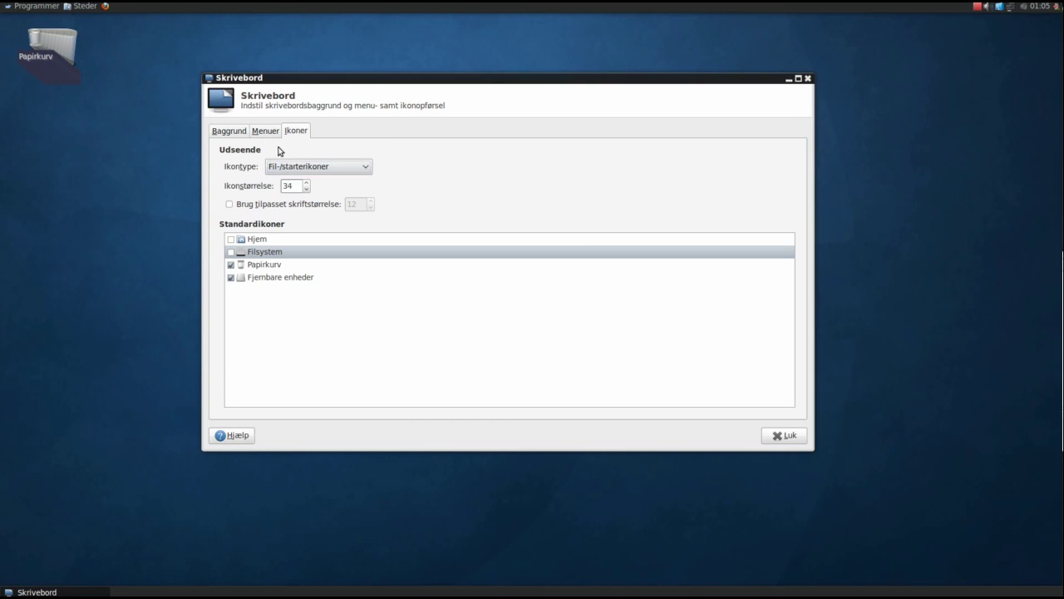
{"action": "left_click", "coordinate": [273, 135]}
{"action": "left_click", "coordinate": [220, 135]}
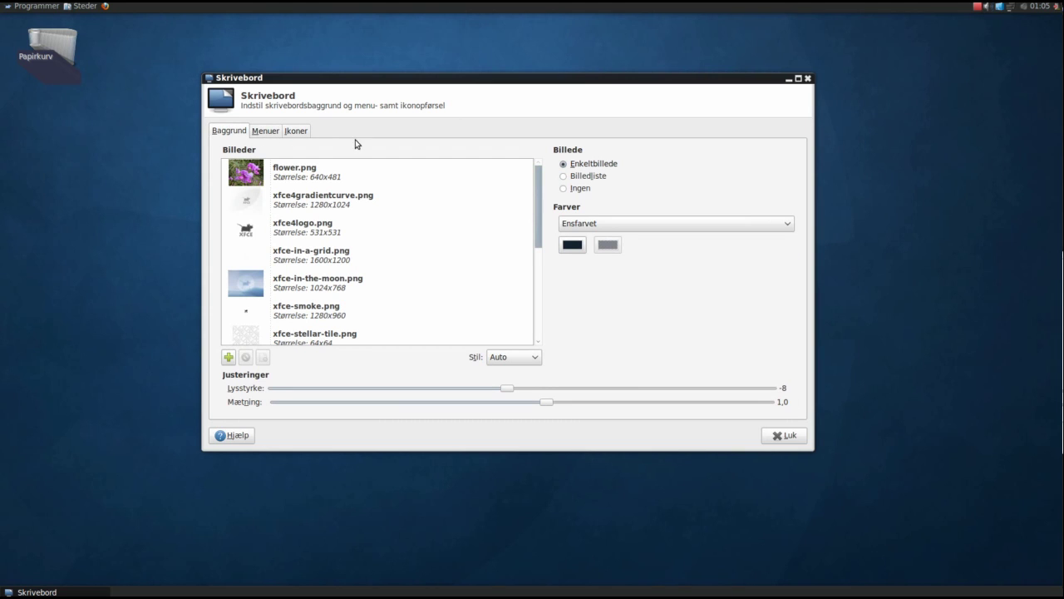
{"action": "left_click", "coordinate": [793, 436]}
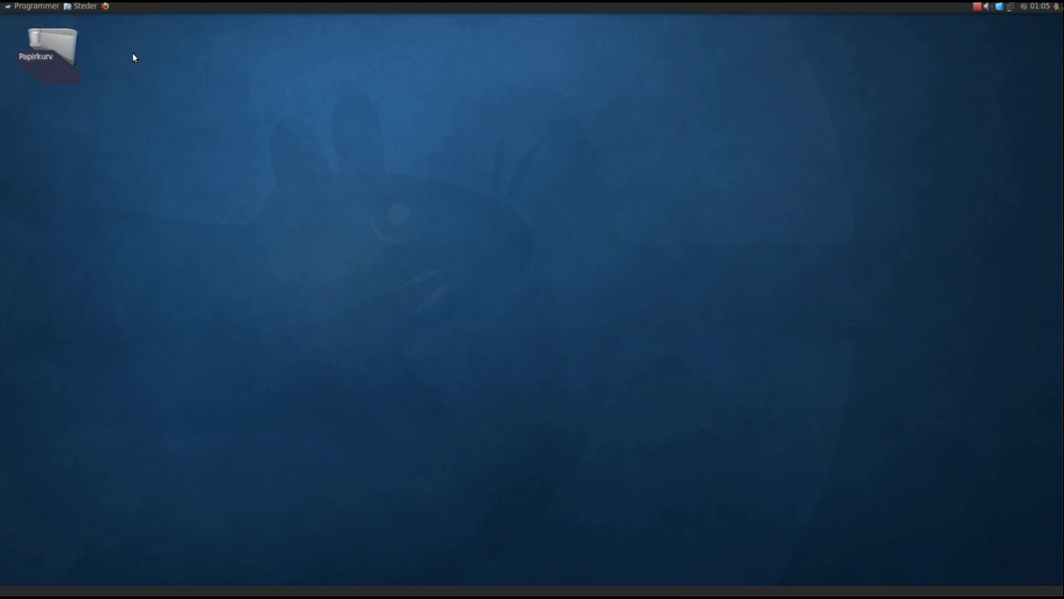
Open the Steder places menu in the top panel
{"action": "left_click", "coordinate": [83, 6]}
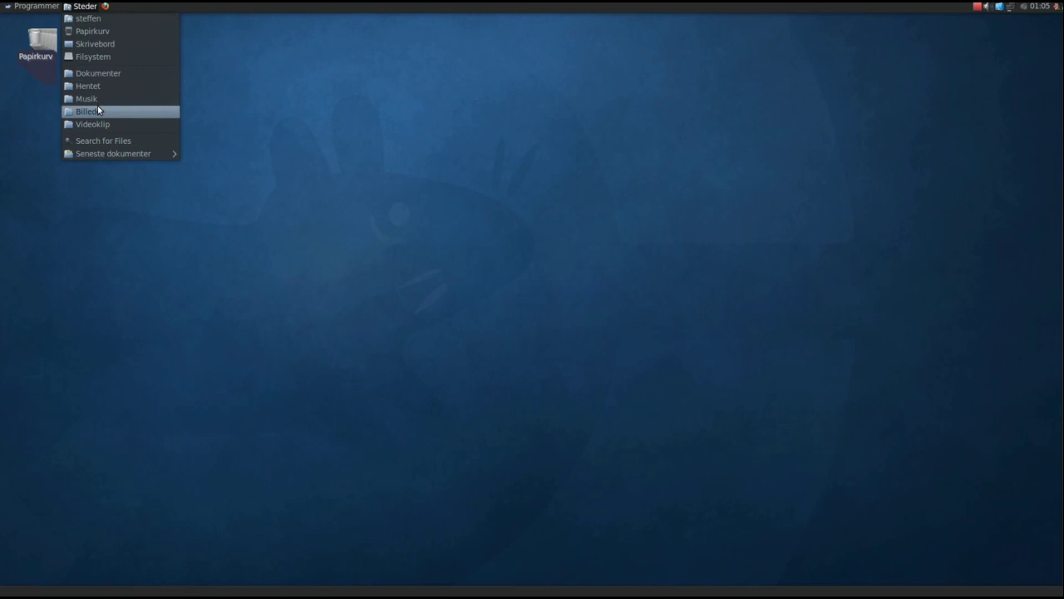
Open the home folder in Thunar, view Musik, Billeder, Videoklip and Filsystem, then close it
{"action": "left_click", "coordinate": [97, 19]}
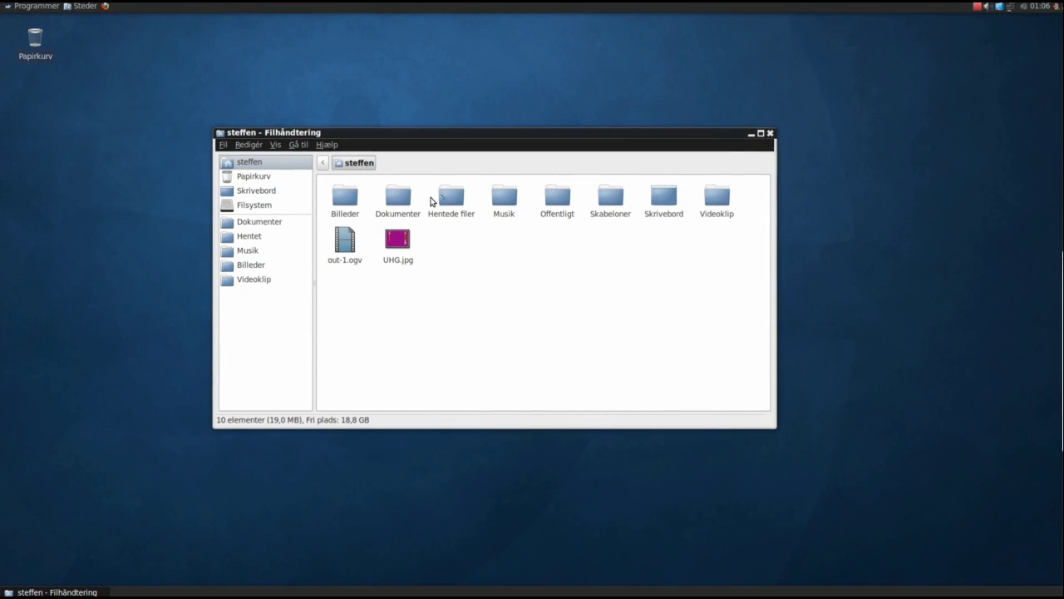
{"action": "left_click", "coordinate": [254, 254]}
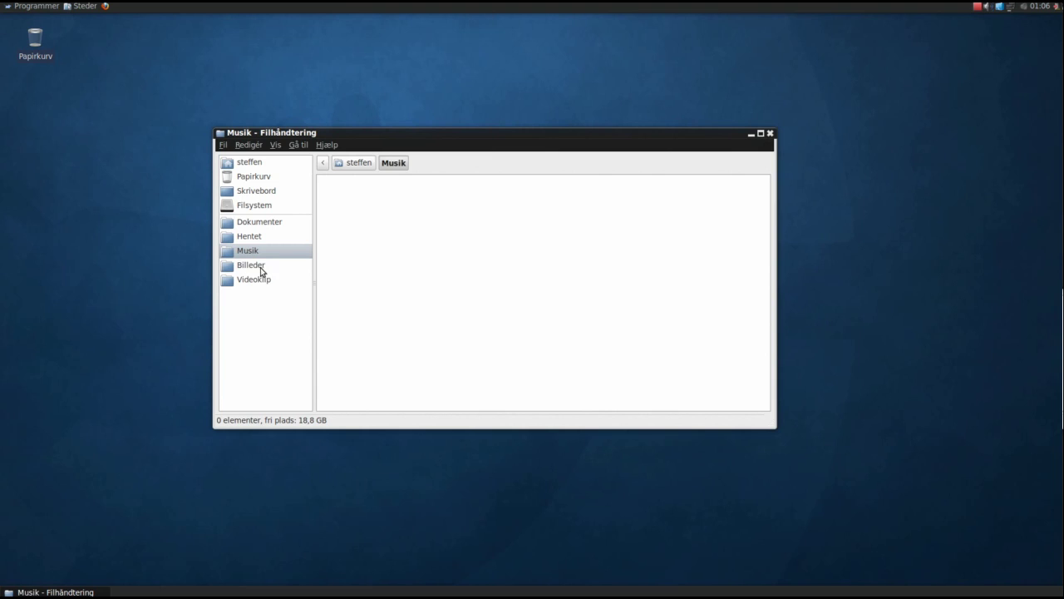
{"action": "left_click", "coordinate": [261, 267]}
{"action": "left_click", "coordinate": [266, 280]}
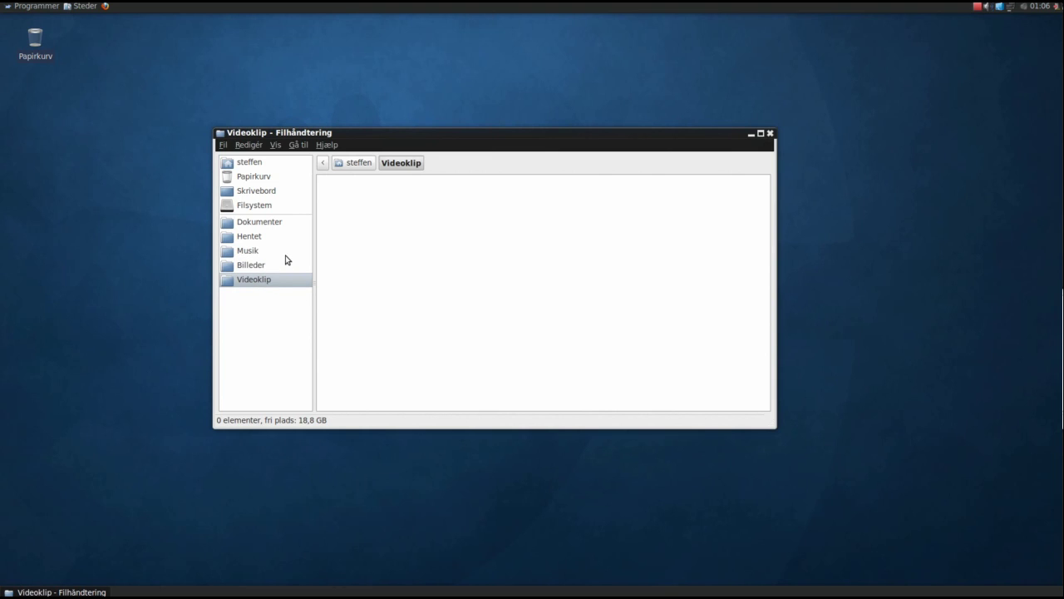
{"action": "left_click", "coordinate": [256, 208]}
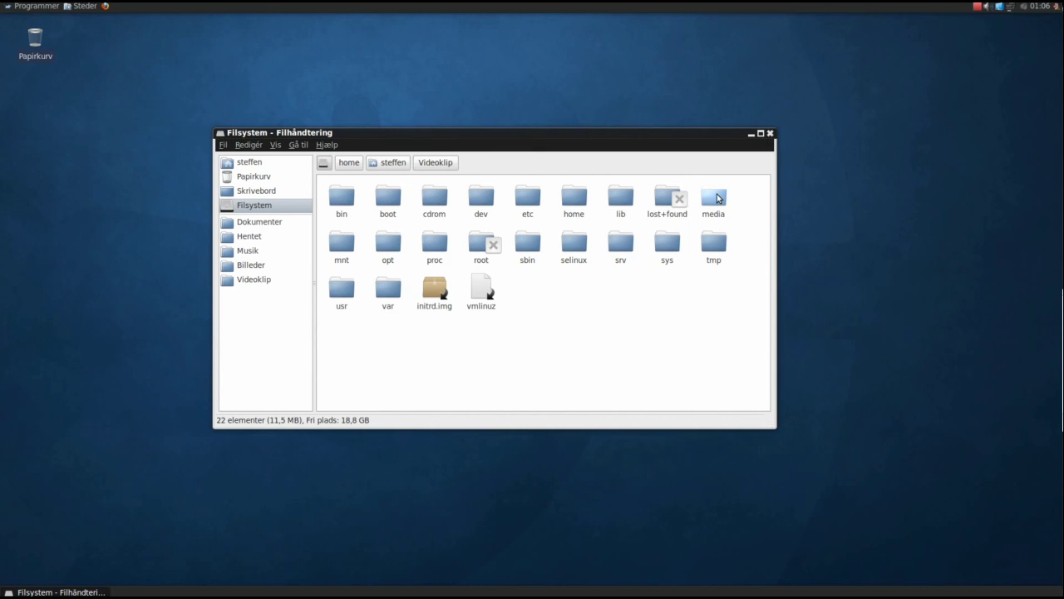
{"action": "left_click", "coordinate": [770, 134]}
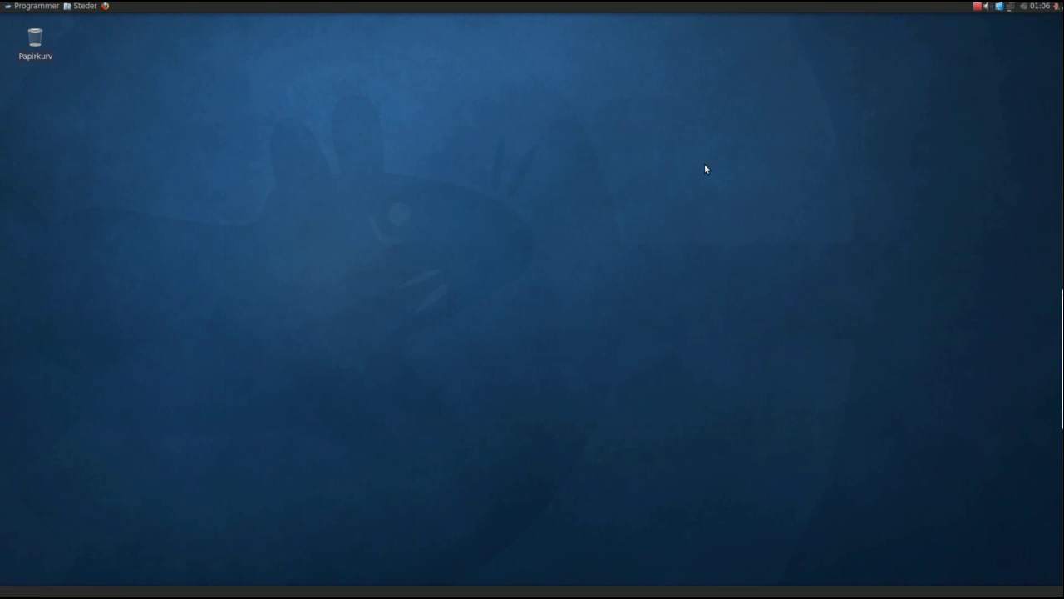